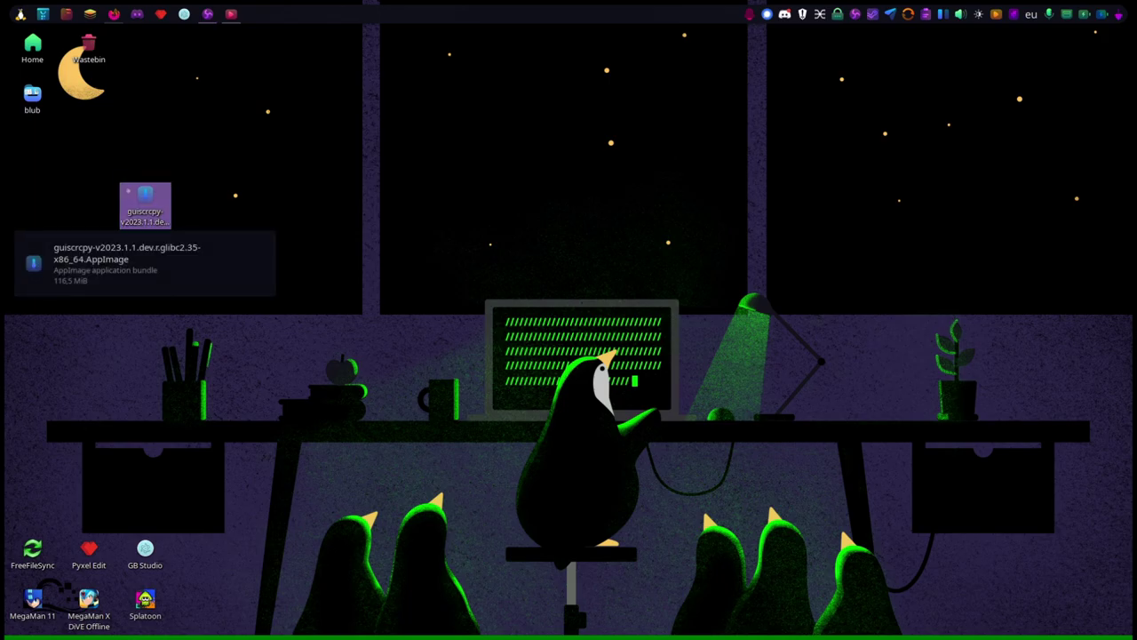
- Run the guiscrcpy AppImage once, review its opus audio extra arguments, then close guiscrcpy
{"action": "left_click", "coordinate": [145, 203]}
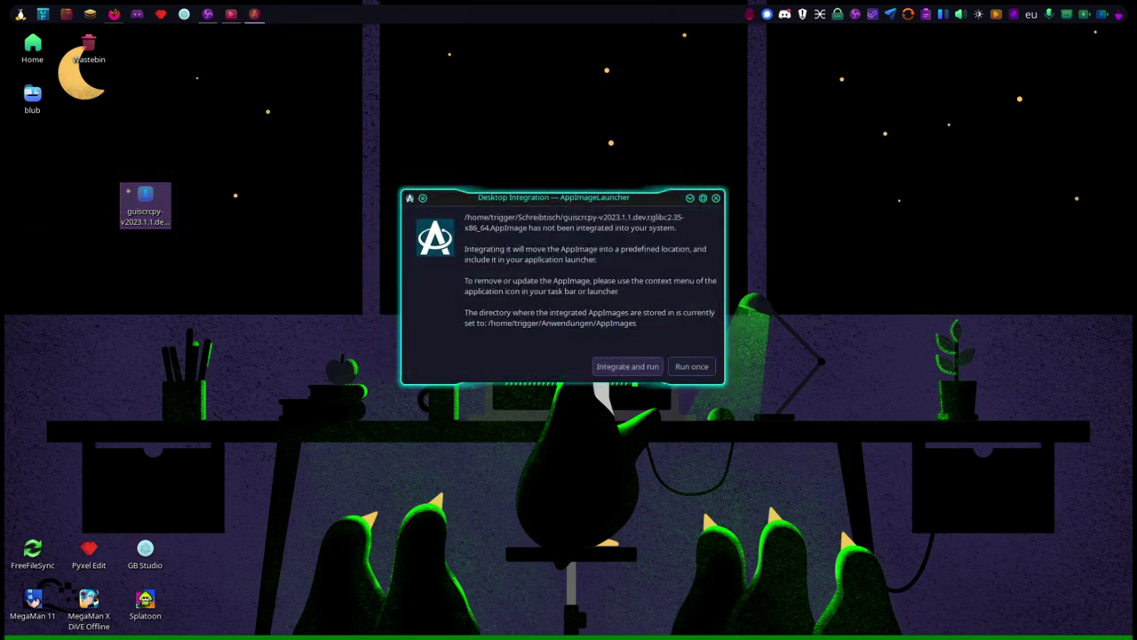
{"action": "key", "text": "Return"}
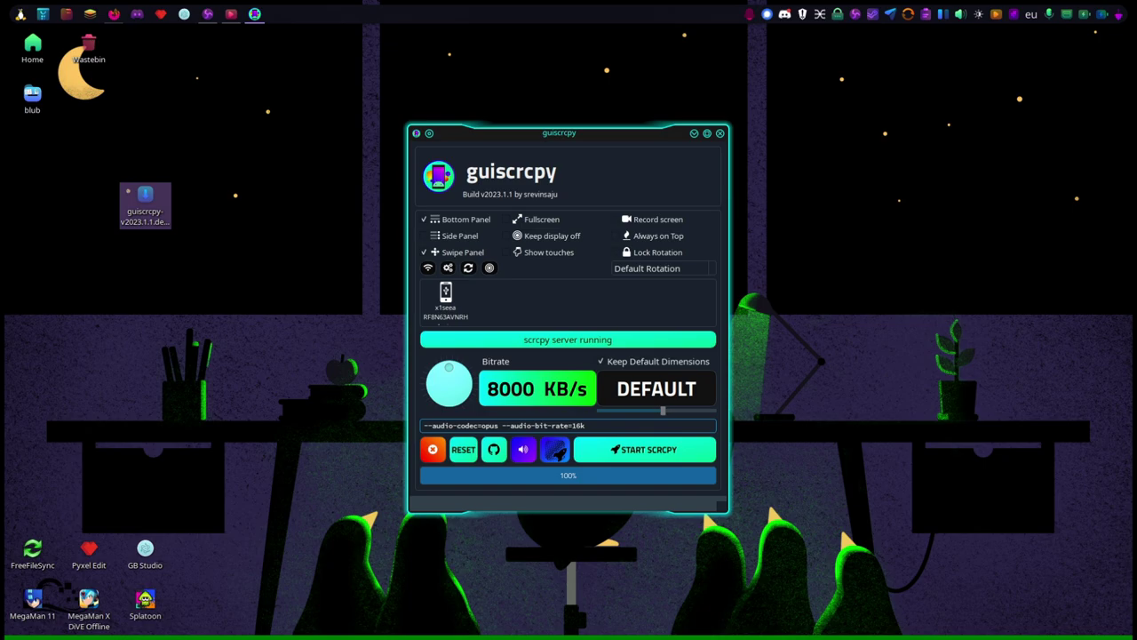
{"action": "key", "text": "ctrl+a"}
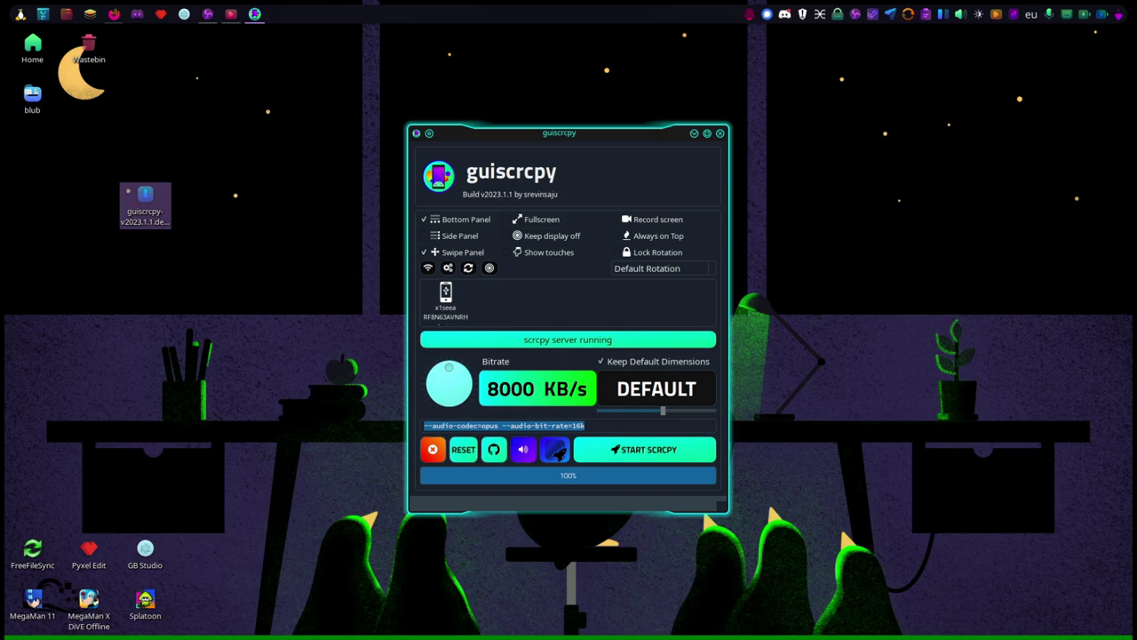
{"action": "key", "text": "End"}
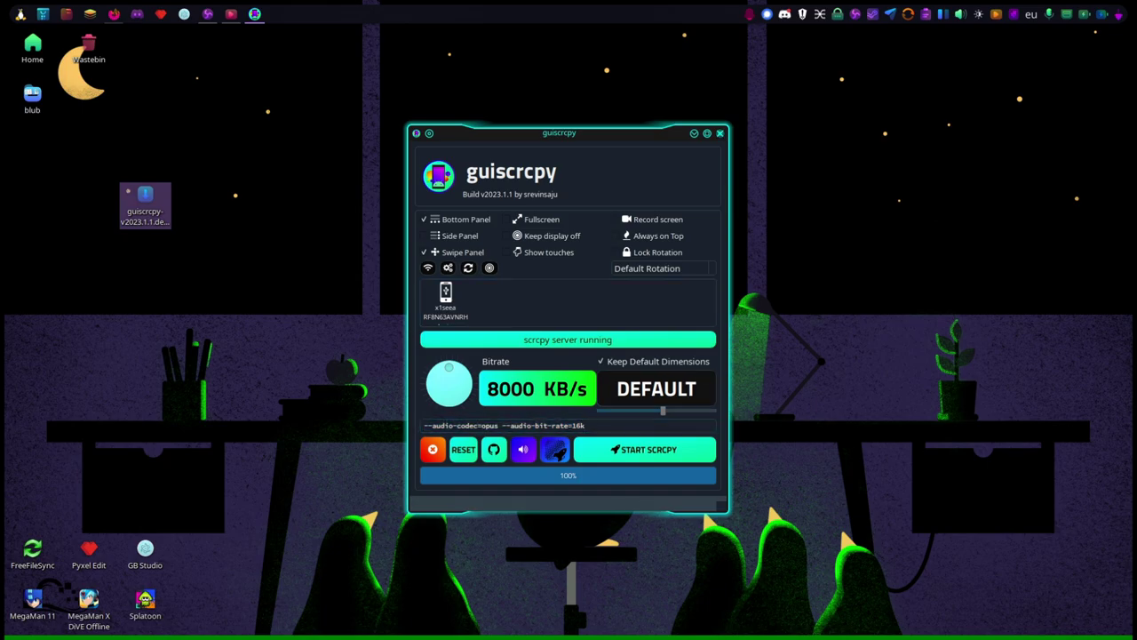
{"action": "key", "text": "alt+F4"}
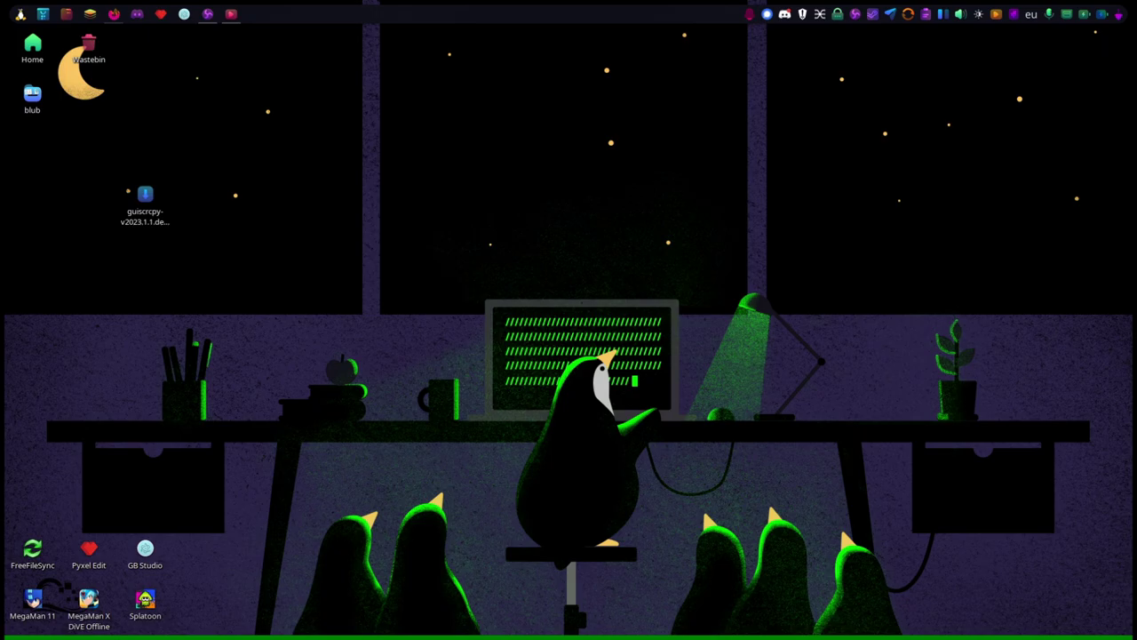
- In a new Konsole terminal, enter 'scrcpy -b15M --audio-codec=opus --audio-bit-rate=16k' at the prompt
{"action": "key", "text": "ctrl+alt+t"}
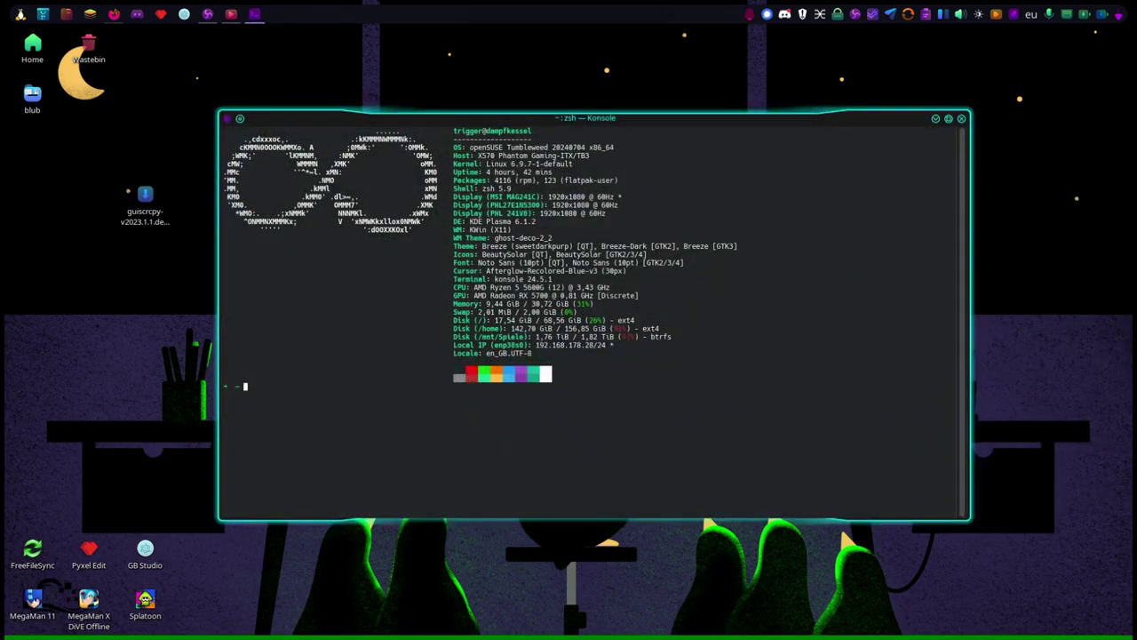
{"action": "key", "text": "Return"}
{"action": "type", "text": "scrcpy -b15M --audio-codec=opus --audio-bit-rate=16k"}
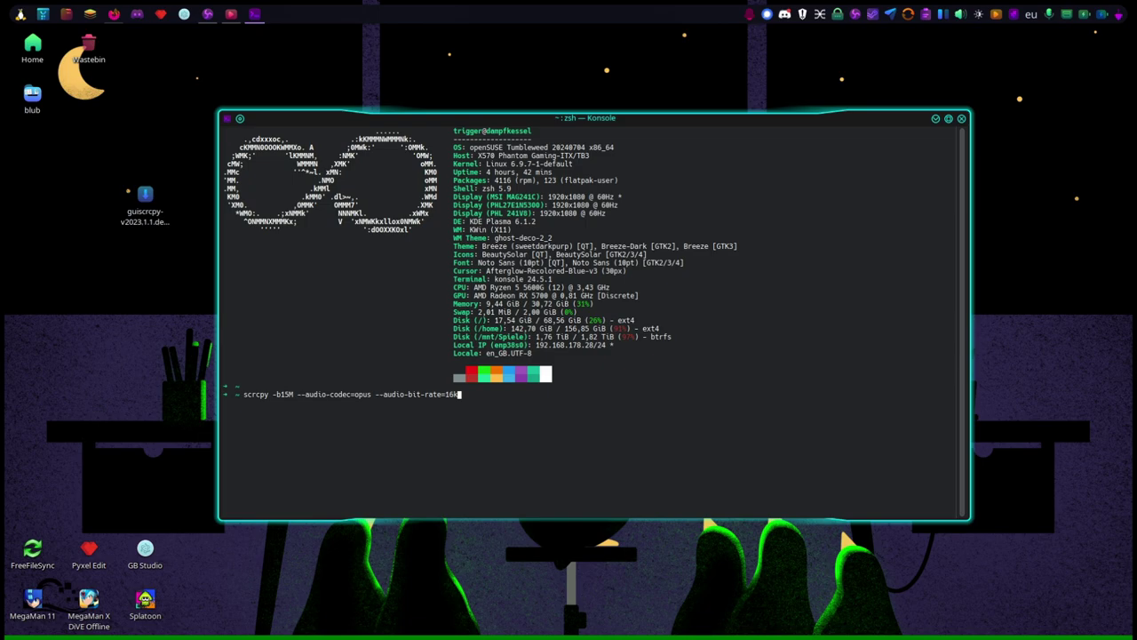
- Highlight the -b15M bitrate option and the opus audio options to explain them
{"action": "key", "text": "Left"}
{"action": "key", "text": "Left"}
{"action": "key", "text": "Left"}
{"action": "key", "text": "Left"}
{"action": "key", "text": "Left"}
{"action": "key", "text": "Left"}
{"action": "key", "text": "Left"}
{"action": "key", "text": "Left"}
{"action": "key", "text": "Left"}
{"action": "key", "text": "Left"}
{"action": "key", "text": "Left"}
{"action": "key", "text": "Left"}
{"action": "key", "text": "Left"}
{"action": "key", "text": "Left"}
{"action": "double_click", "coordinate": [283, 393]}
{"action": "left_click_drag", "start_coordinate": [300, 419], "coordinate": [953, 419]}
{"action": "left_click", "coordinate": [952, 420]}
{"action": "left_click_drag", "start_coordinate": [297, 394], "coordinate": [952, 394]}
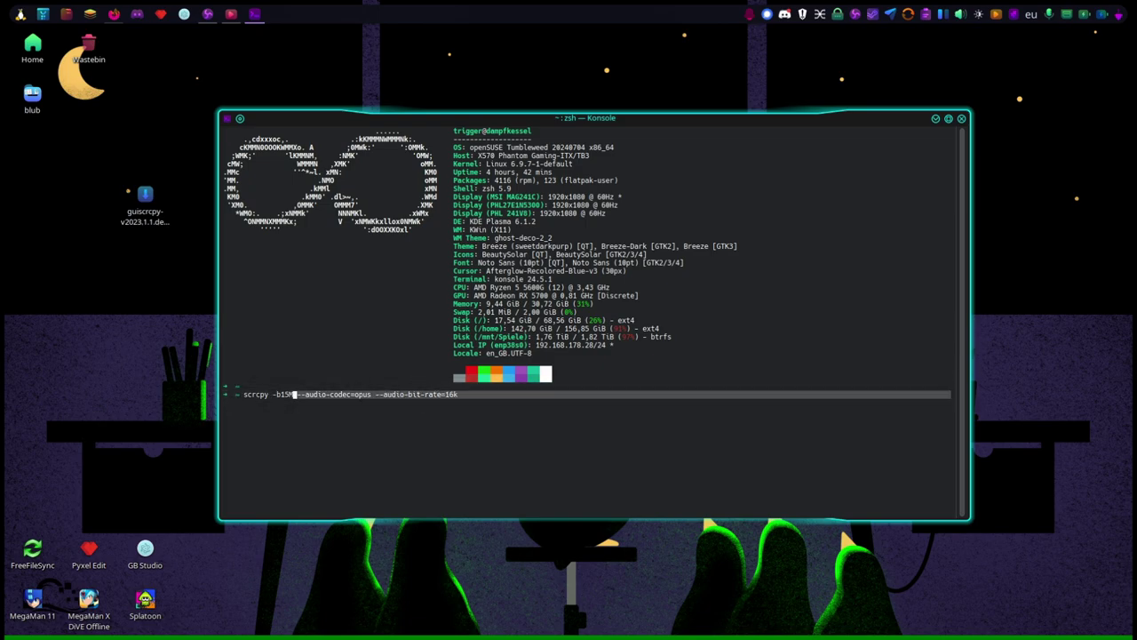
{"action": "key", "text": "Escape"}
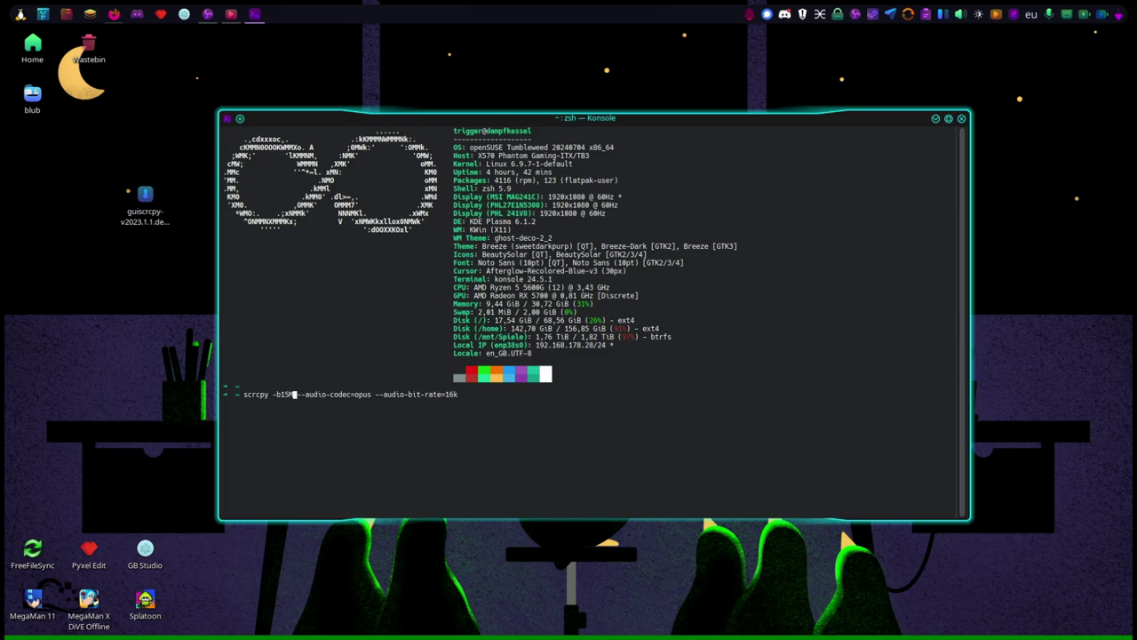
- Run the scrcpy command to mirror the Samsung phone, then search its apps for 'xmp'
{"action": "key", "text": "Return"}
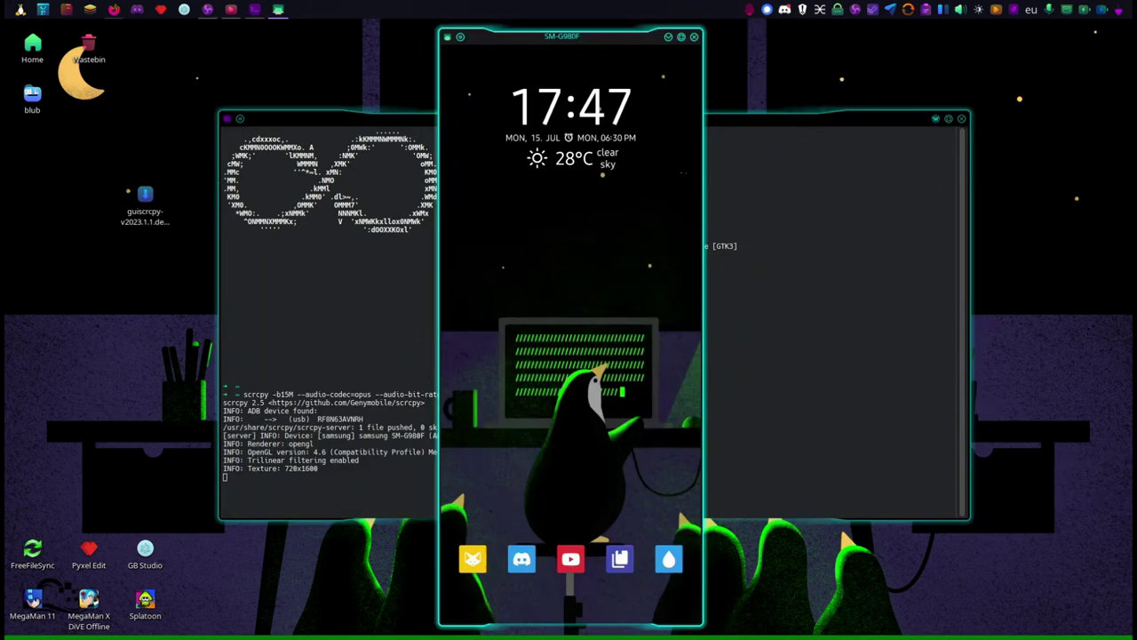
{"action": "left_click", "coordinate": [935, 118]}
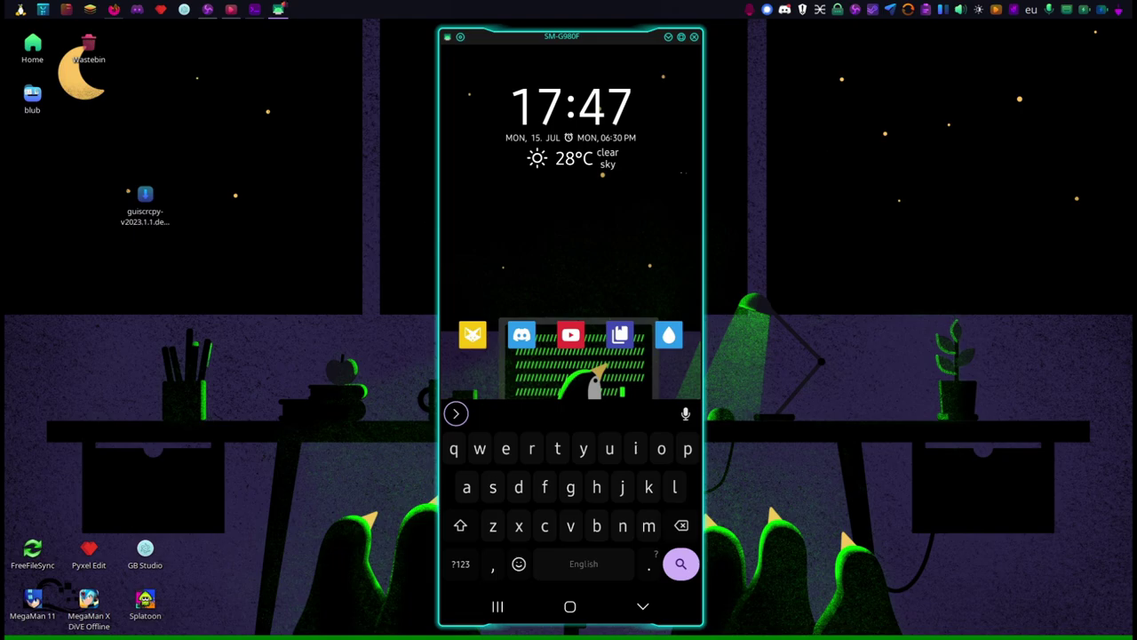
{"action": "type", "text": "xmp"}
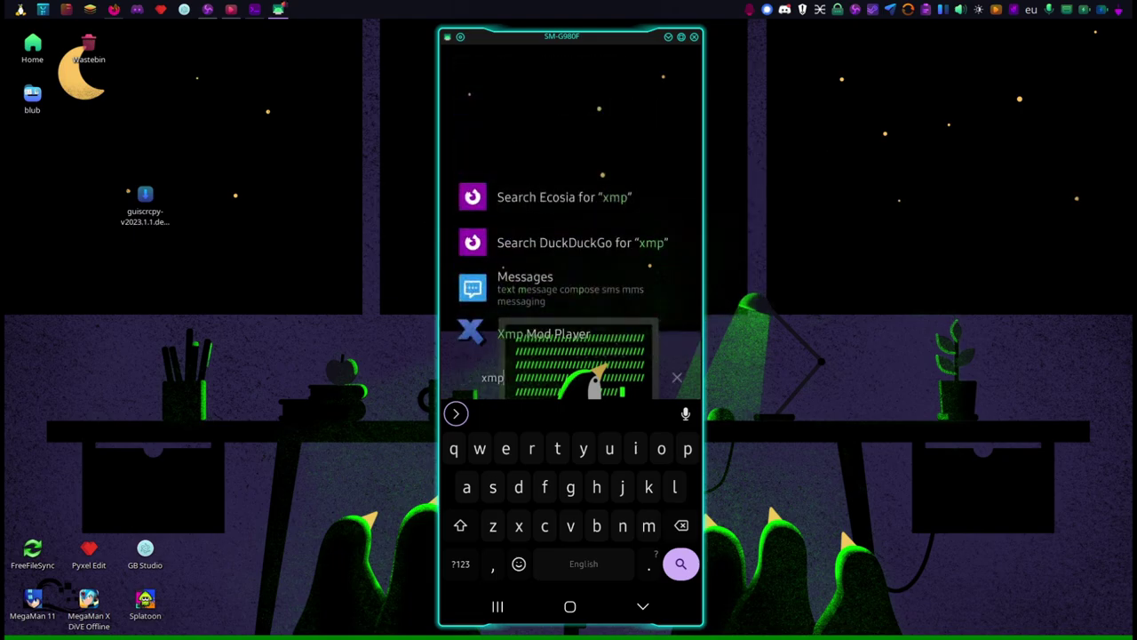
- Play all /sdcard/mod modules from Xmp Mod Player's file browser, starting with Inspiration, then stop
{"action": "left_click", "coordinate": [544, 333]}
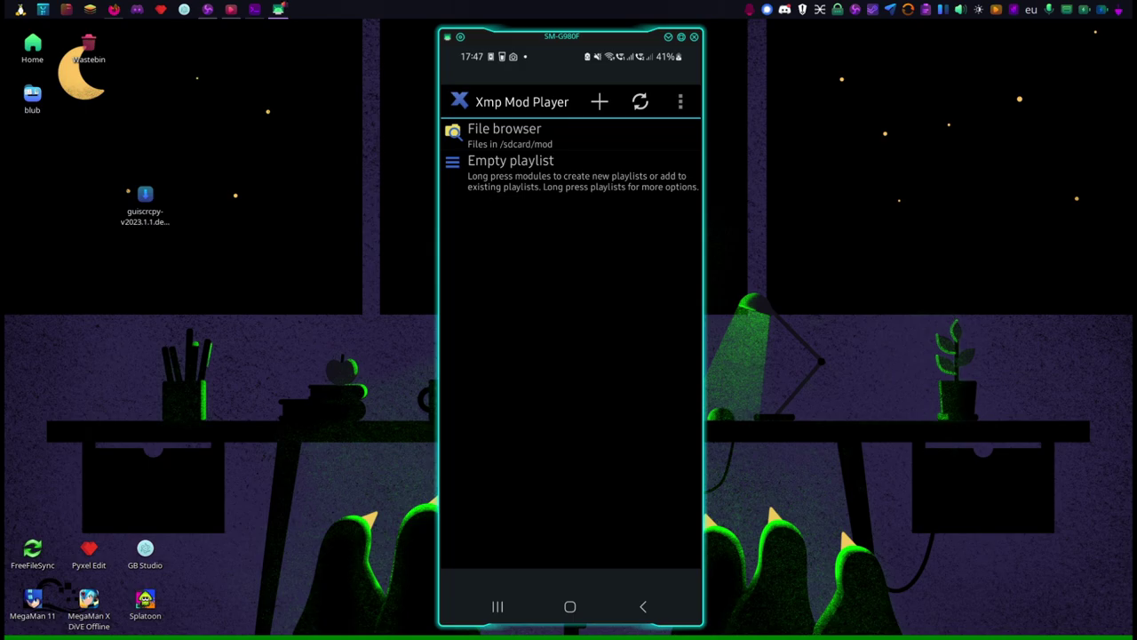
{"action": "left_click", "coordinate": [504, 135]}
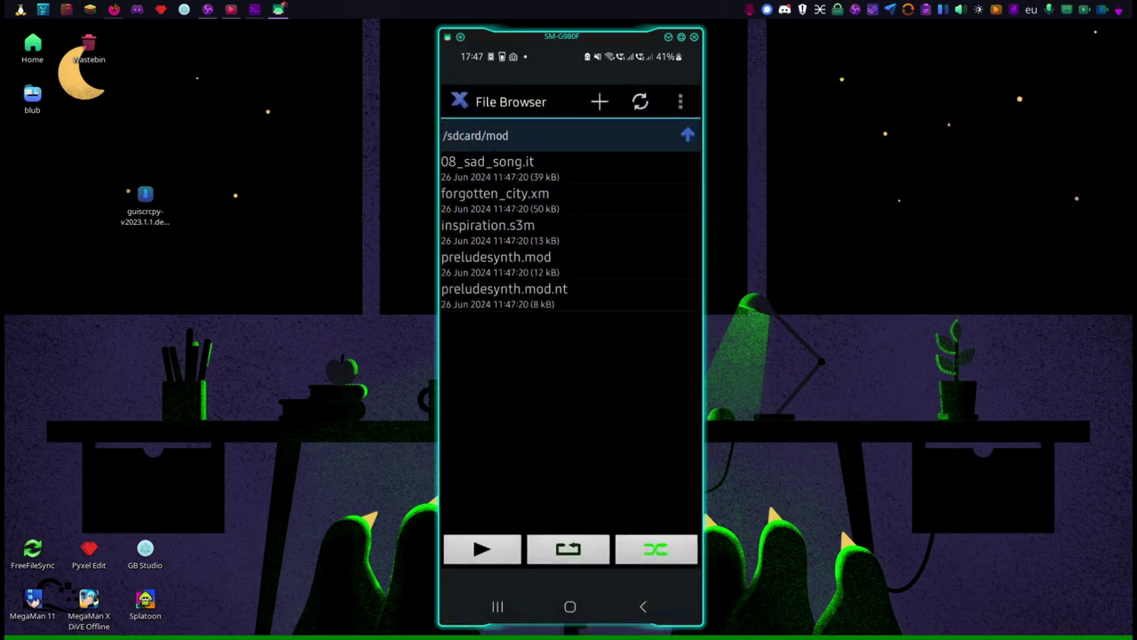
{"action": "left_click", "coordinate": [482, 549]}
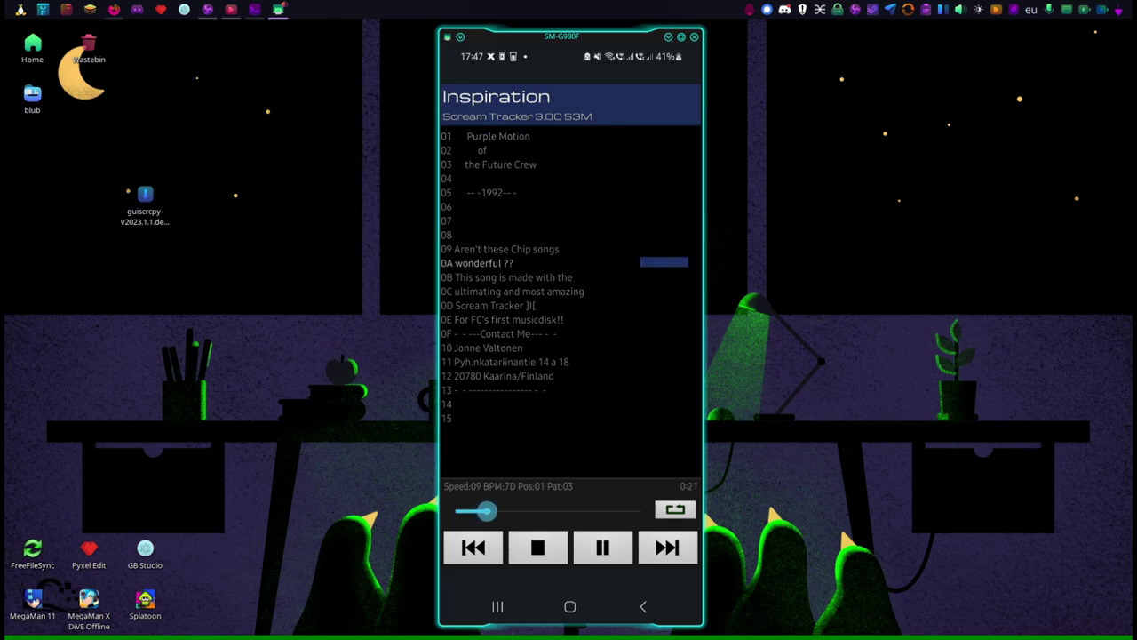
{"action": "left_click", "coordinate": [538, 547]}
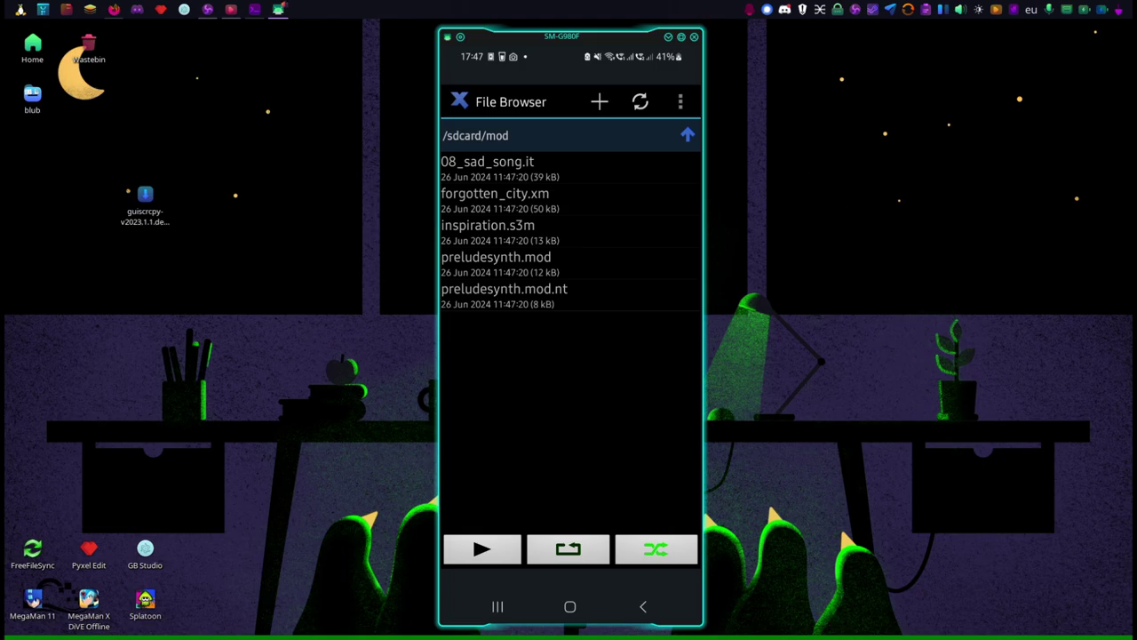
- From the phone's home screen, search 'games', launch Space Cadet Pinball, and scroll its settings
{"action": "left_click", "coordinate": [570, 606]}
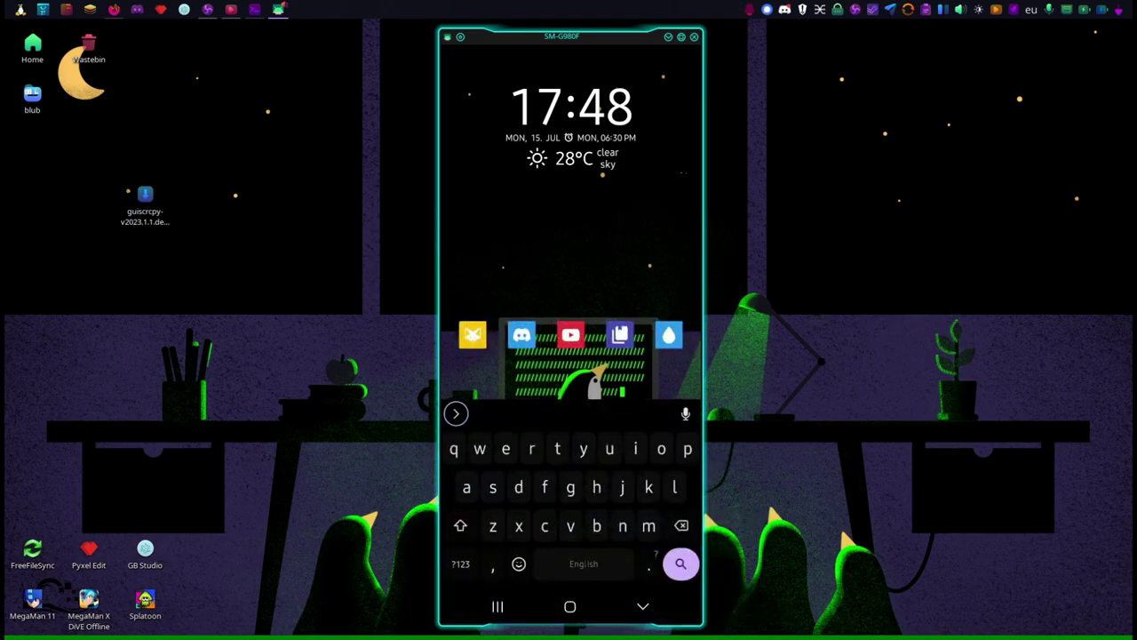
{"action": "type", "text": "games"}
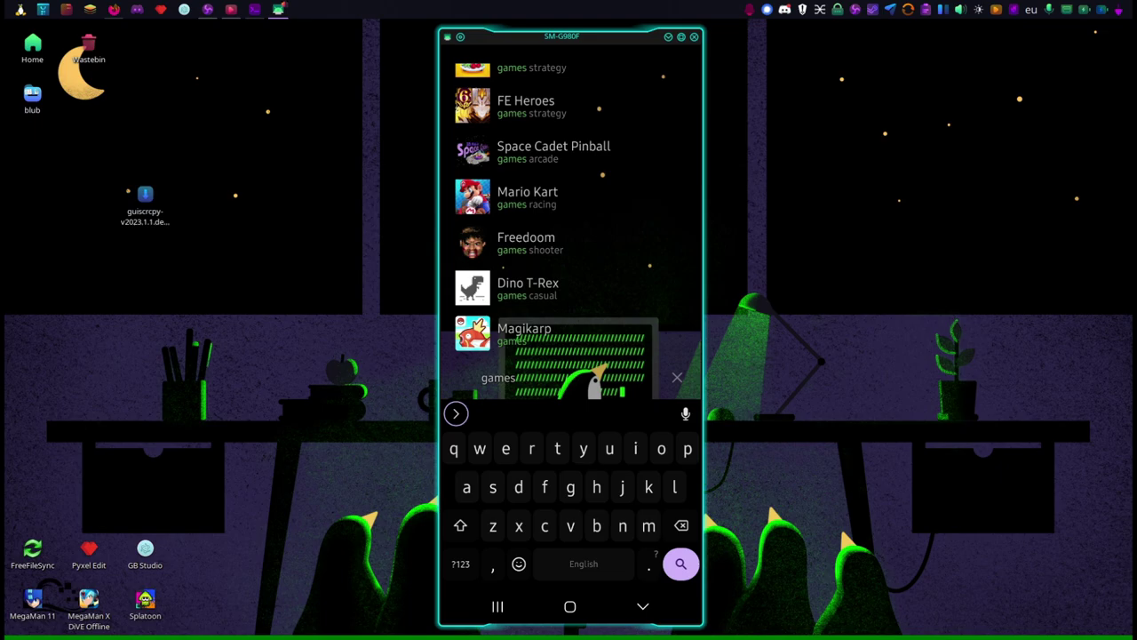
{"action": "left_click", "coordinate": [553, 151]}
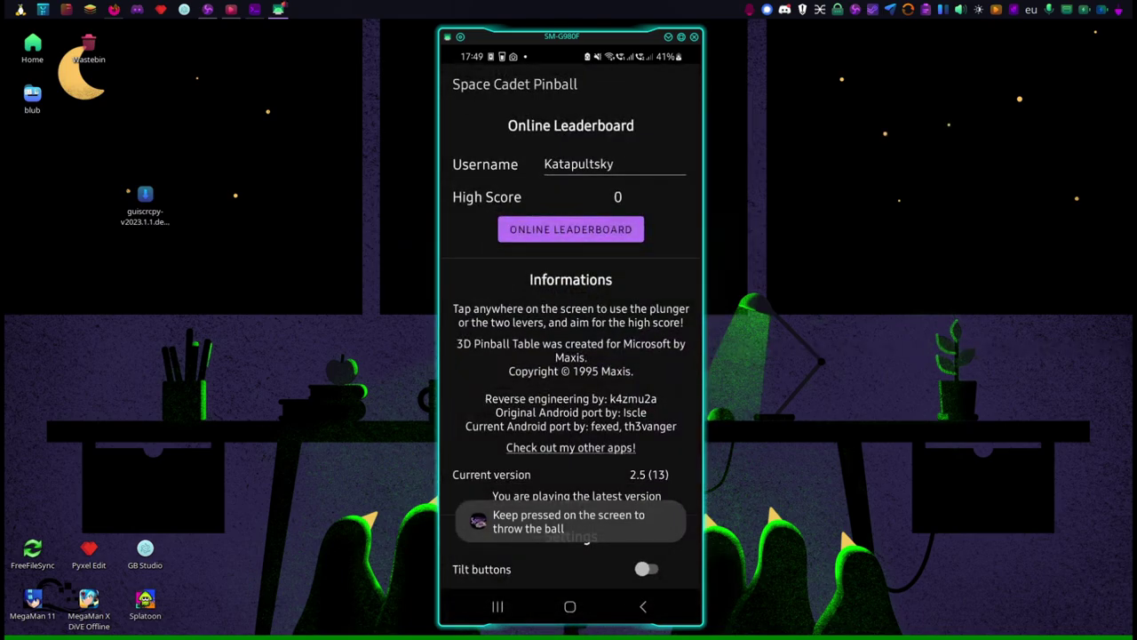
{"action": "scroll", "coordinate": [570, 355], "scroll_direction": "down", "scroll_amount": 2}
{"action": "scroll", "coordinate": [570, 355], "scroll_direction": "down", "scroll_amount": 1}
{"action": "scroll", "coordinate": [571, 355], "scroll_direction": "down", "scroll_amount": 1}
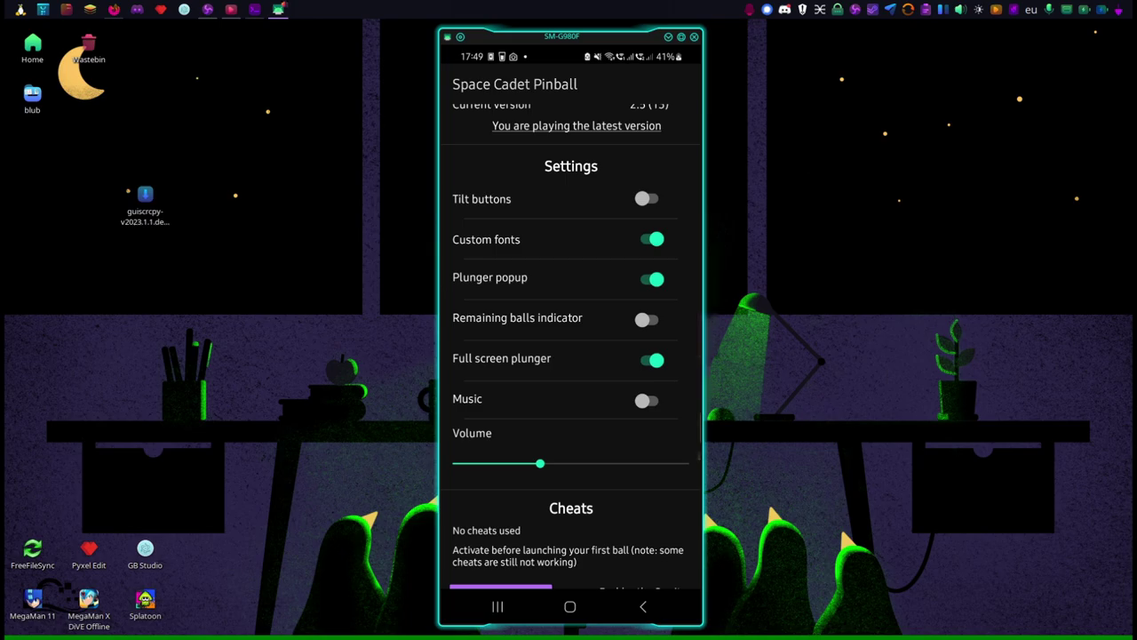
- Enable Music, return to the table, and play with the z and / flippers to 50250 points
{"action": "left_click", "coordinate": [647, 400]}
{"action": "left_click", "coordinate": [643, 606]}
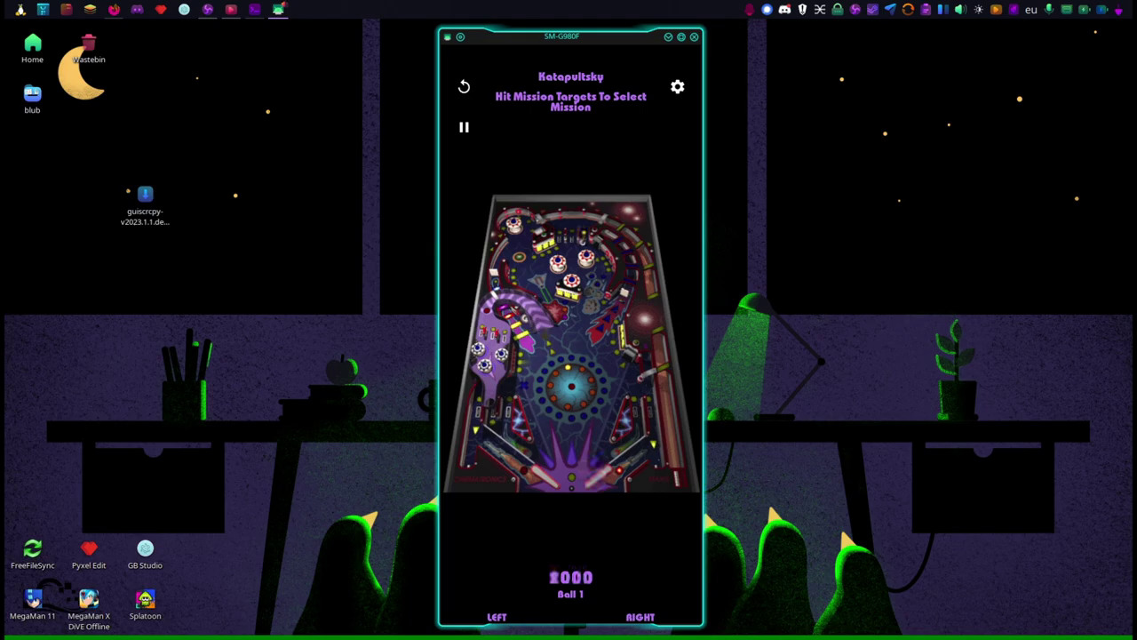
{"action": "key", "text": "z"}
{"action": "key", "text": "slash"}
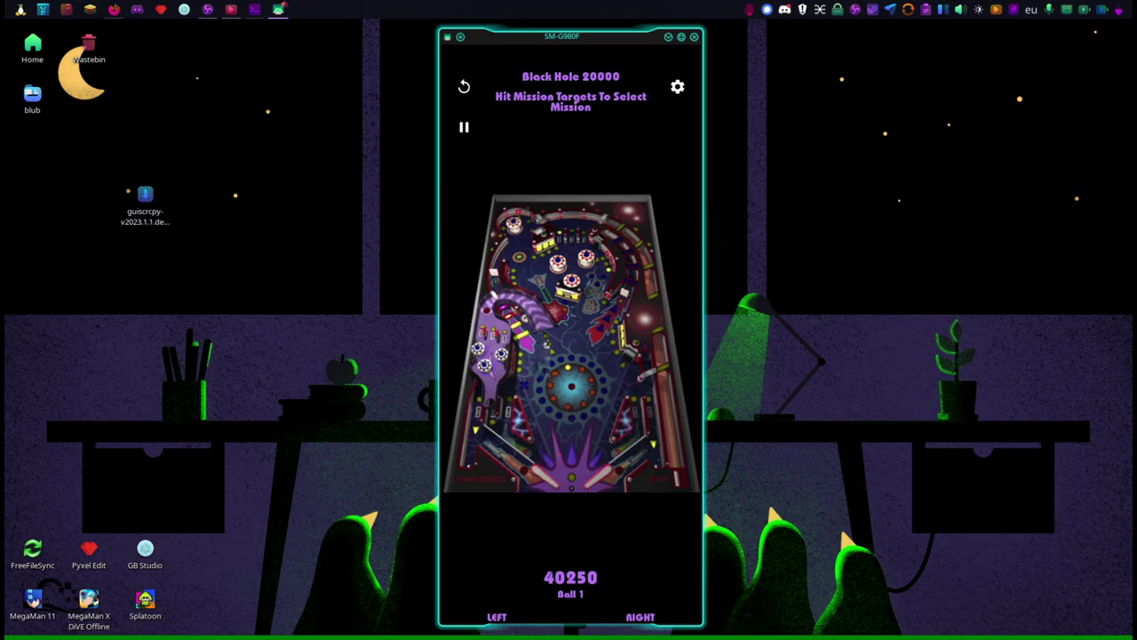
{"action": "key", "text": "z"}
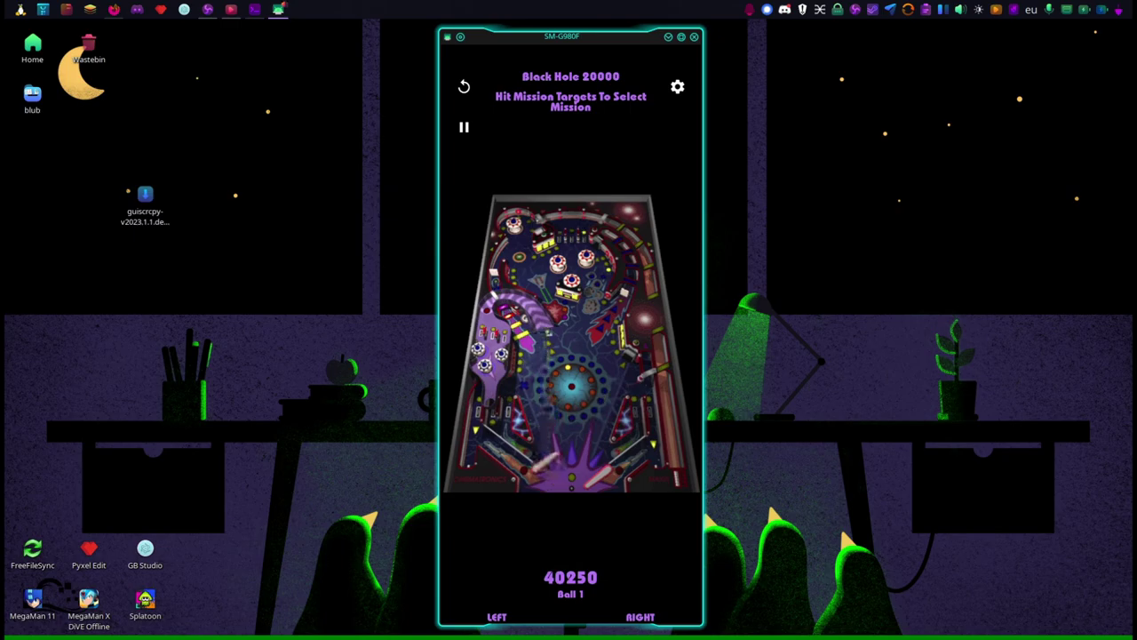
{"action": "key", "text": "z"}
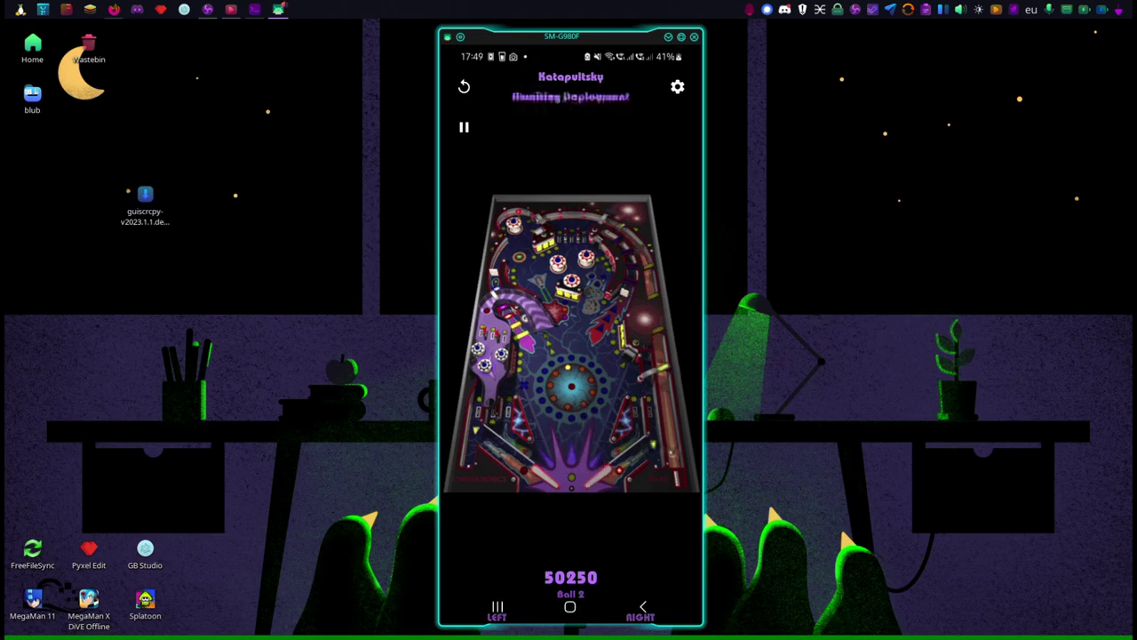
- Exit Space Cadet Pinball to the phone's home screen with the Android home button
{"action": "left_click", "coordinate": [570, 606]}
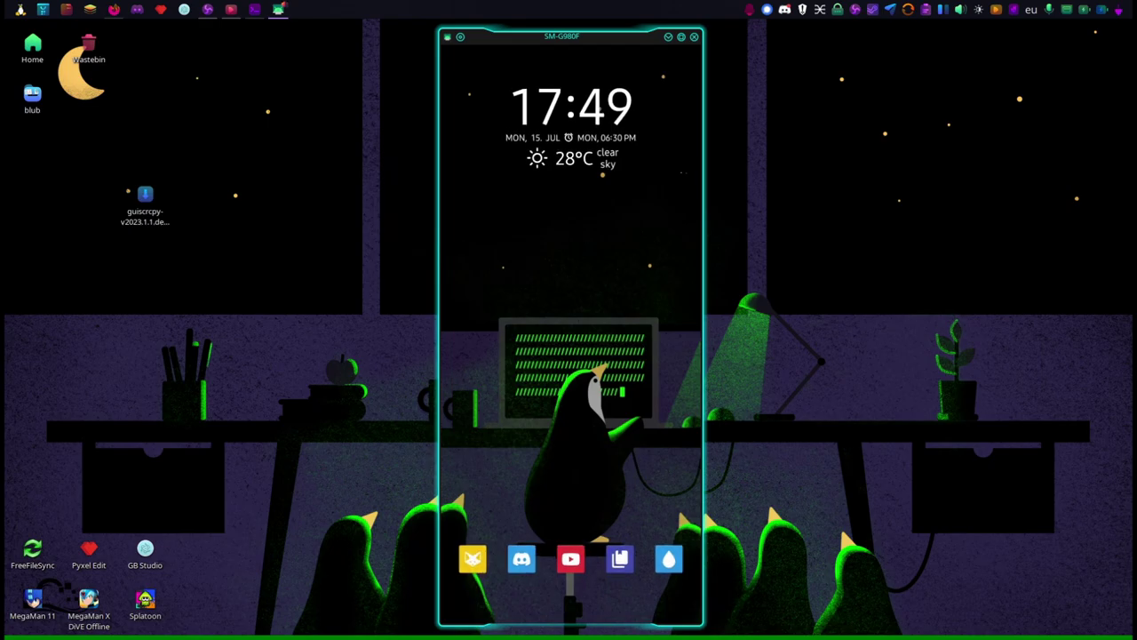